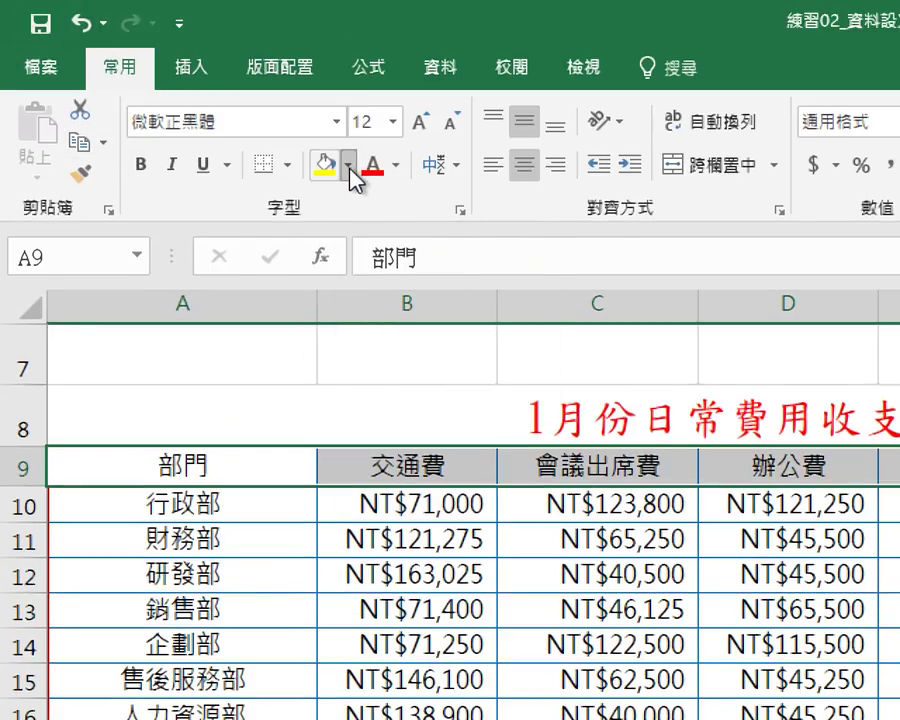
# Step: Fill the selected header row of the expense table with 青色, 輔色5, 較淺80%
pyautogui.click(349, 166)
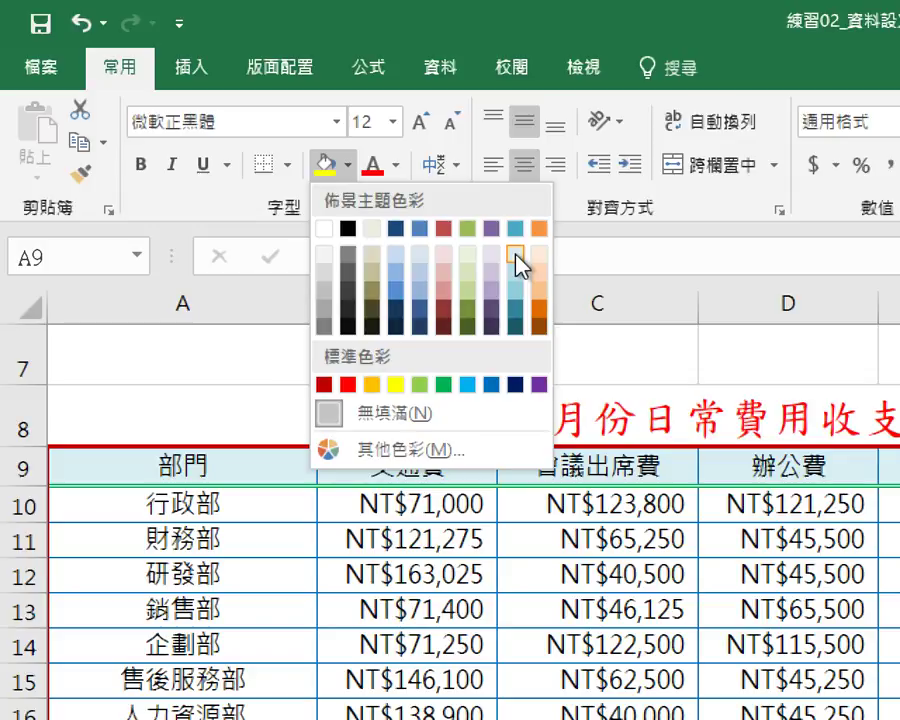
pyautogui.click(517, 262)
pyautogui.click(514, 254)
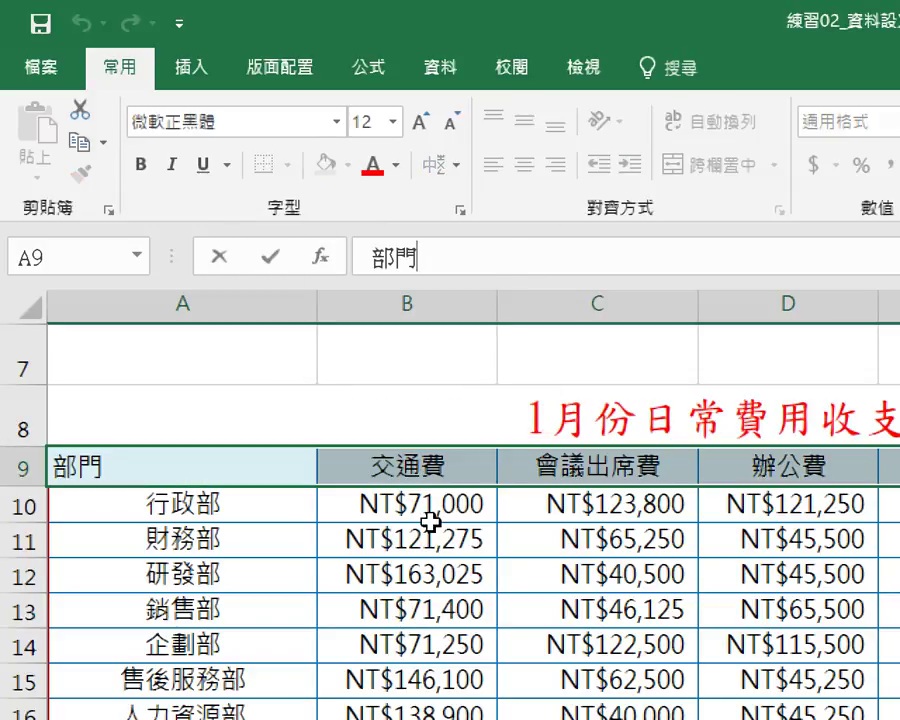
pyautogui.click(418, 608)
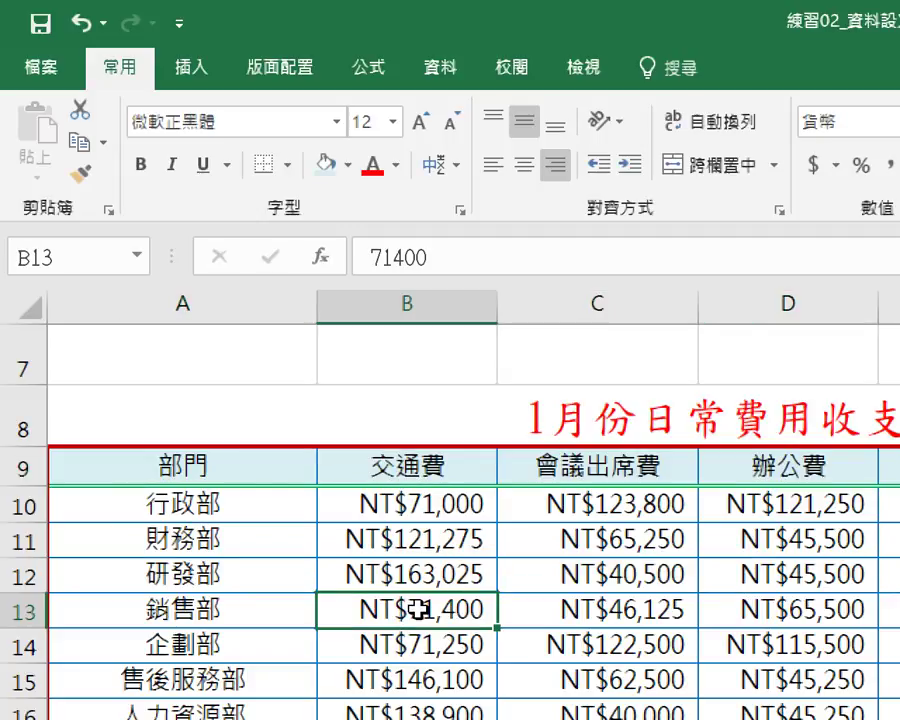
# Step: Read the formatting requirements listed below the January expense table and compare them with the table's department column
pyautogui.scroll(-1, 418, 608)
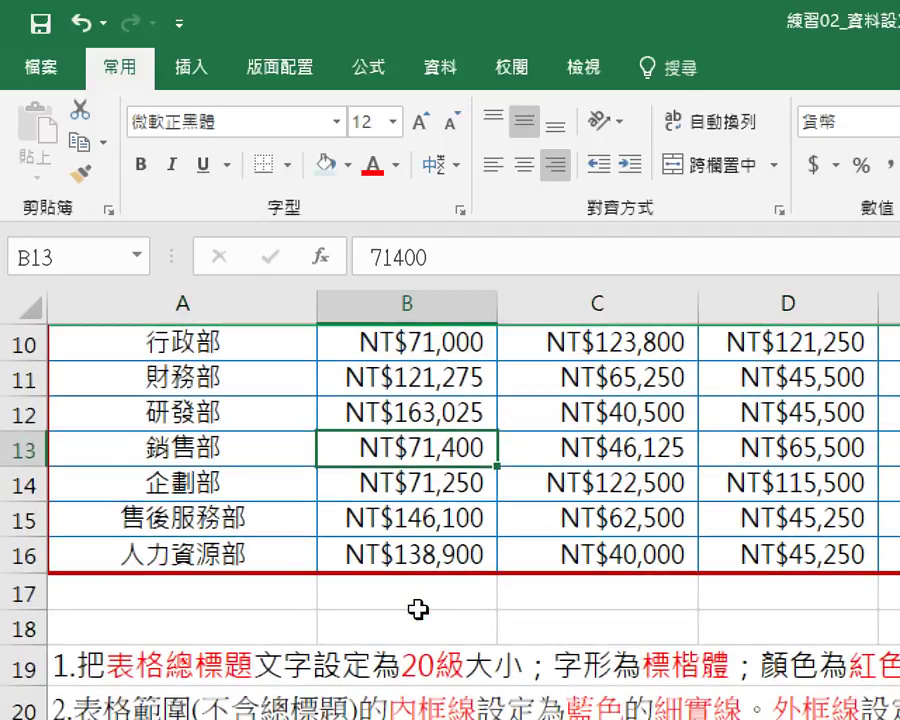
pyautogui.scroll(-4, 418, 608)
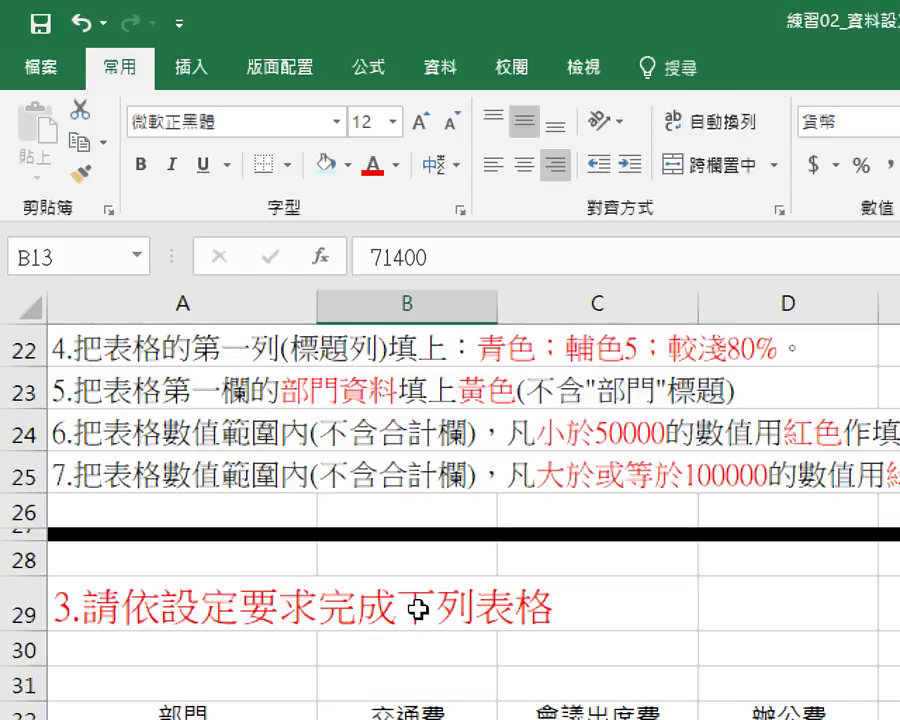
pyautogui.scroll(1, 418, 610)
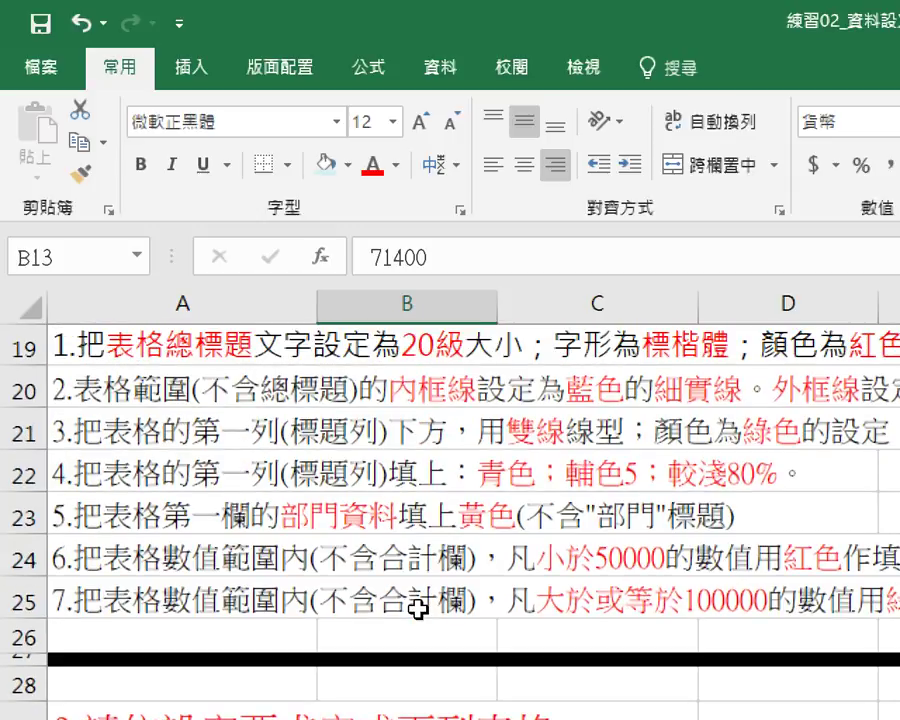
pyautogui.scroll(3, 416, 607)
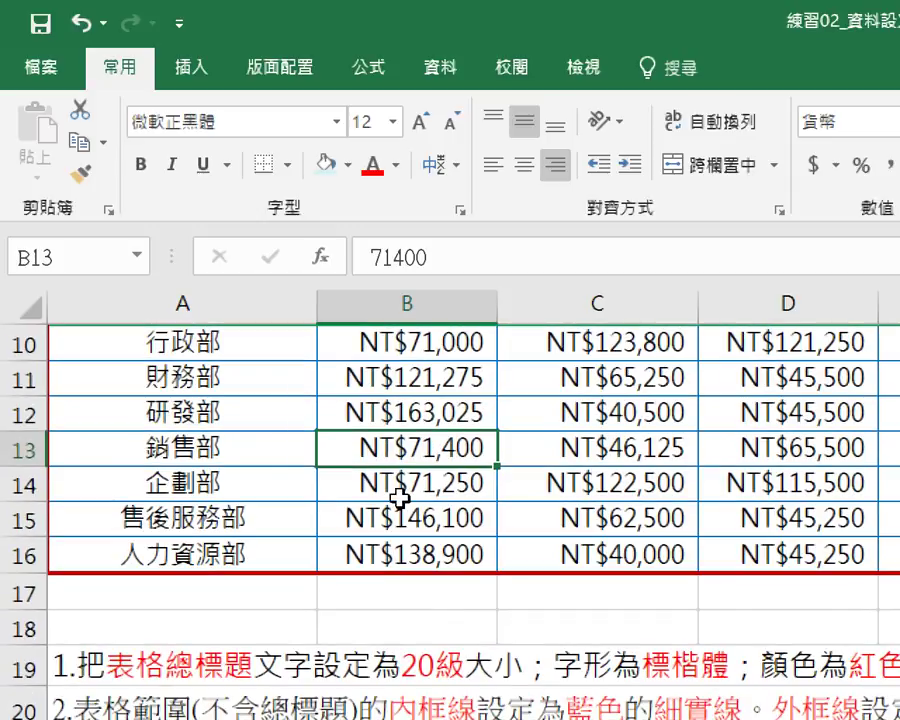
pyautogui.scroll(1, 399, 496)
pyautogui.scroll(-1, 380, 572)
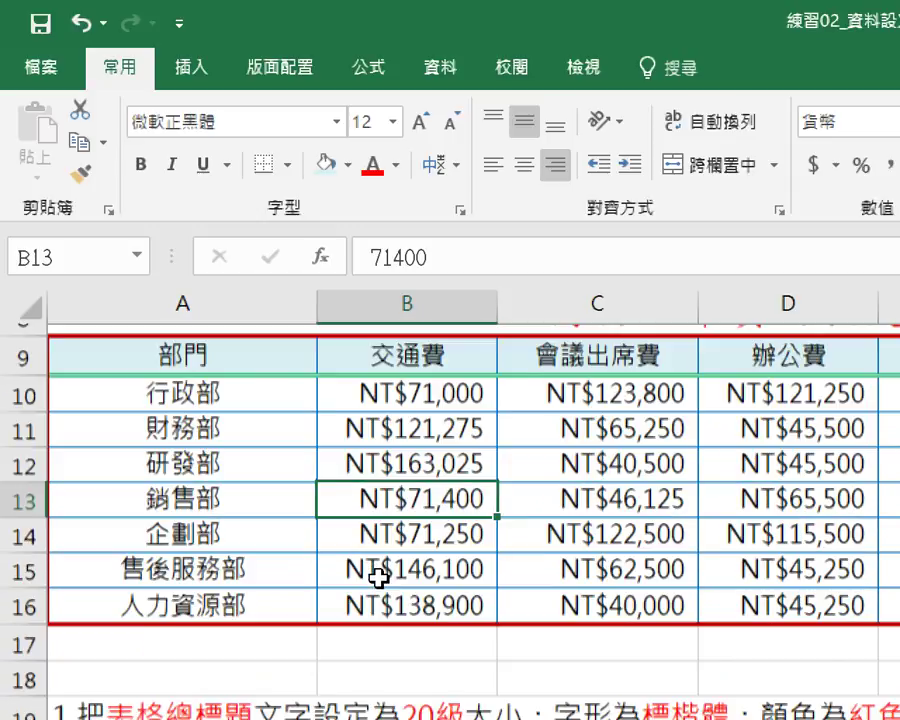
pyautogui.scroll(-1, 378, 578)
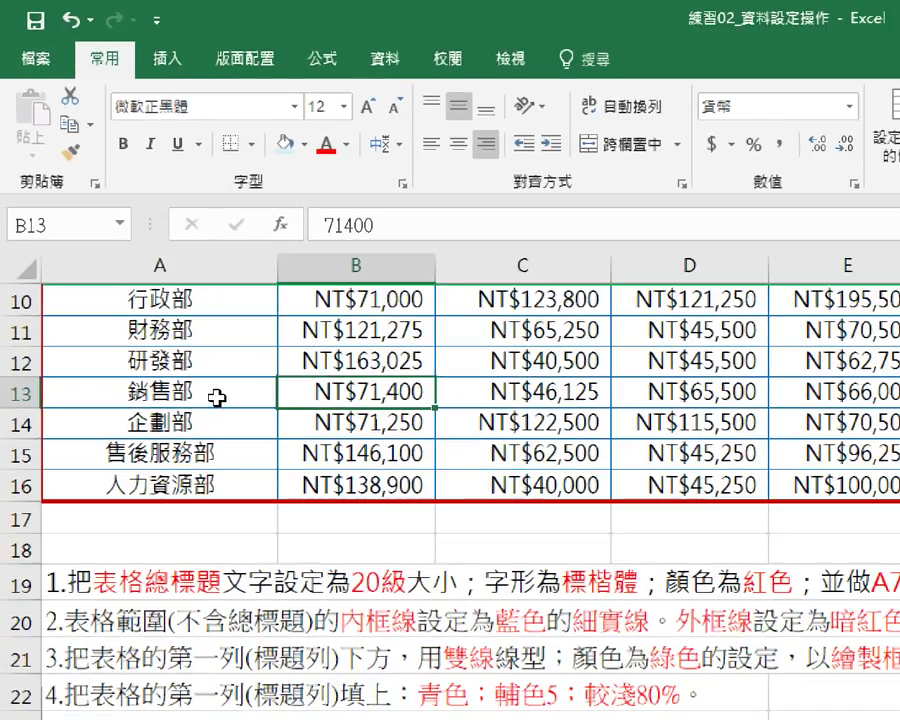
pyautogui.scroll(1, 247, 455)
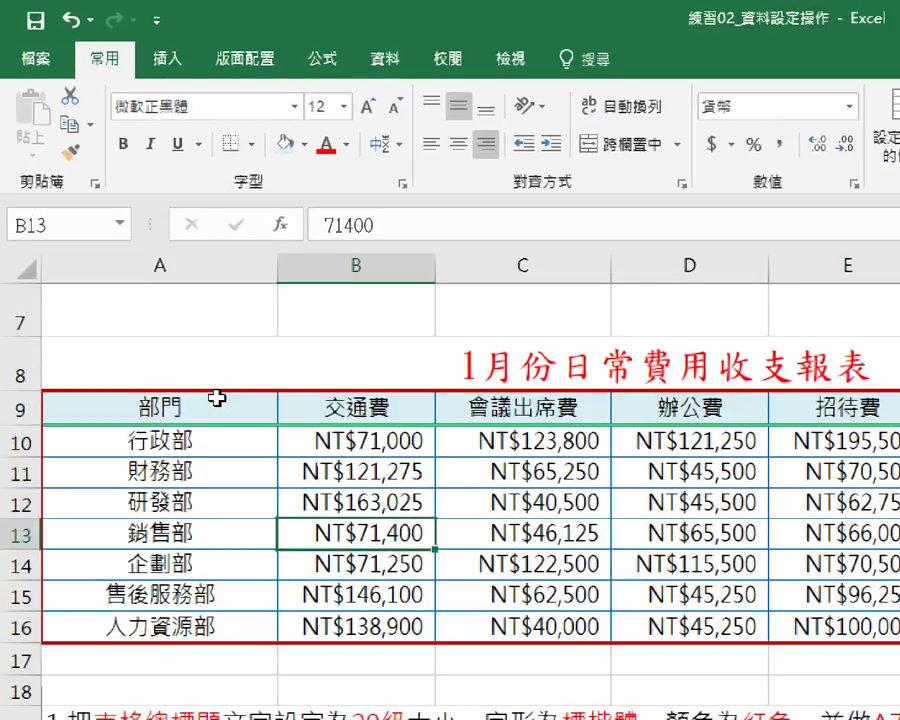
pyautogui.scroll(-1, 217, 398)
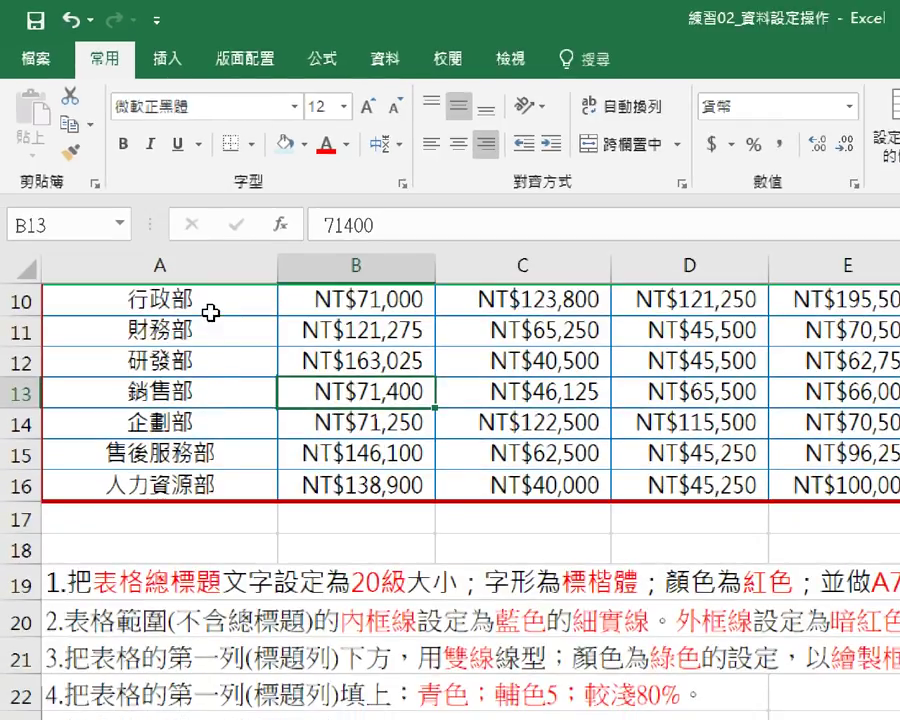
pyautogui.scroll(1, 206, 300)
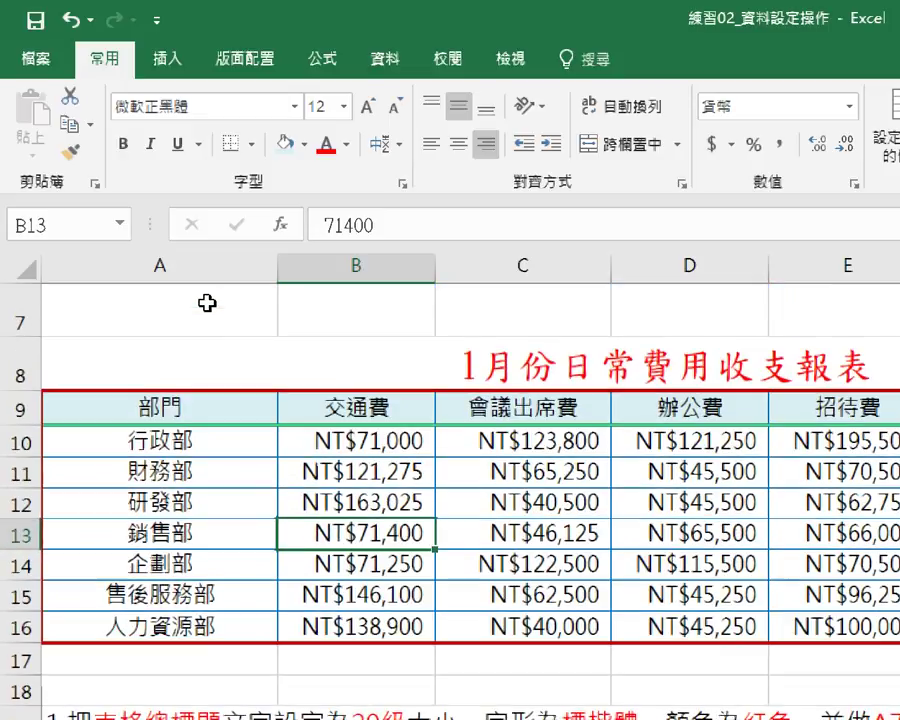
# Step: Fill the department names in A10:A16 with standard yellow, leaving out the 部門 header
pyautogui.click(205, 451)
pyautogui.moveTo(205, 451)
pyautogui.mouseDown()
pyautogui.moveTo(257, 466)
pyautogui.moveTo(189, 536)
pyautogui.moveTo(179, 626)
pyautogui.mouseUp()
pyautogui.click(195, 437)
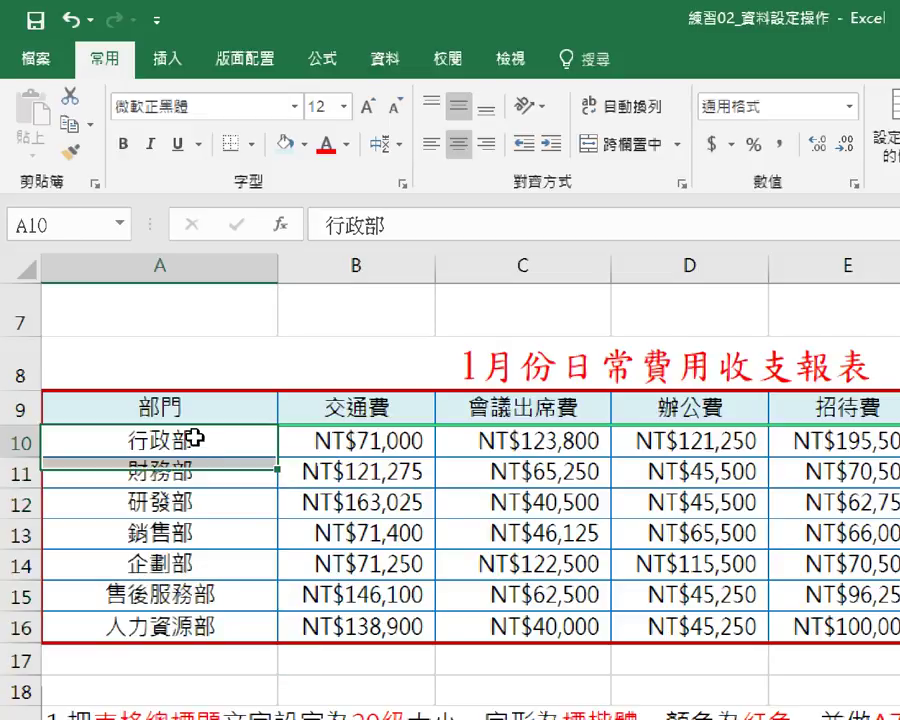
pyautogui.keyDown('shift'); pyautogui.click(181, 626); pyautogui.keyUp('shift')
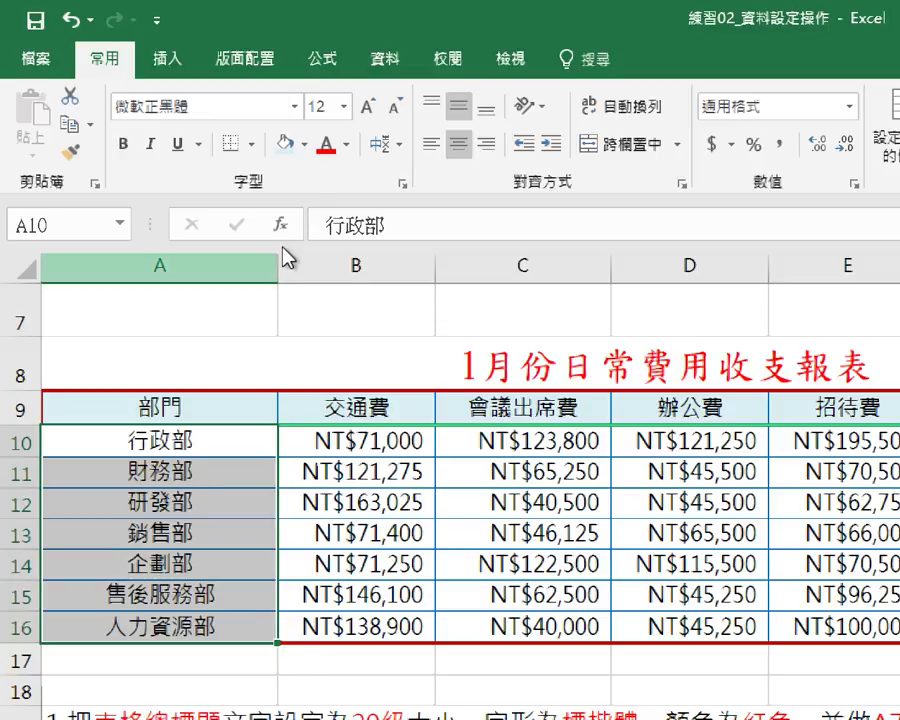
pyautogui.click(305, 144)
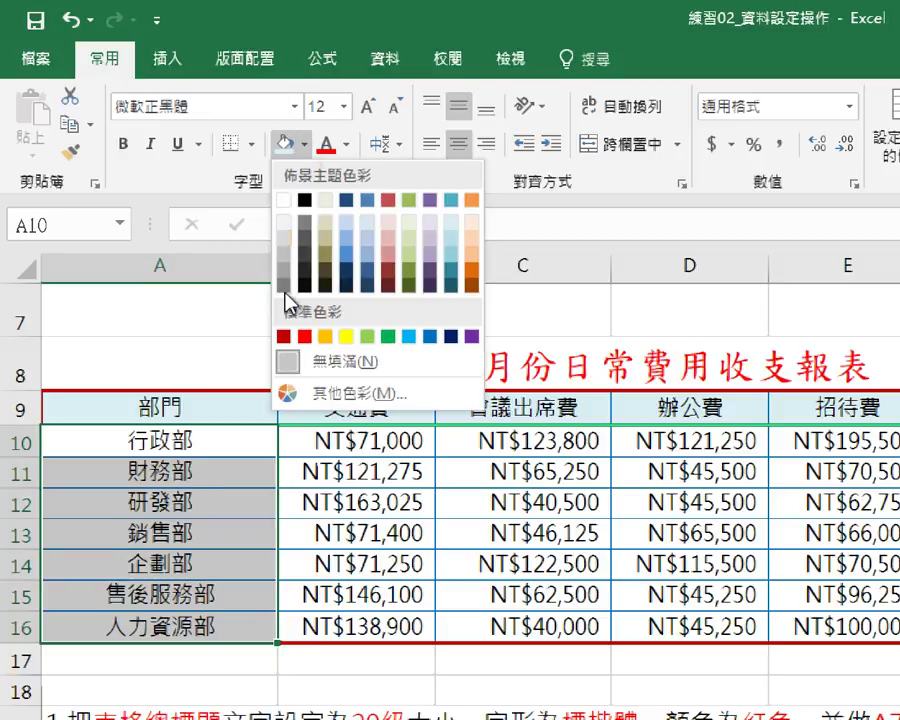
pyautogui.click(348, 337)
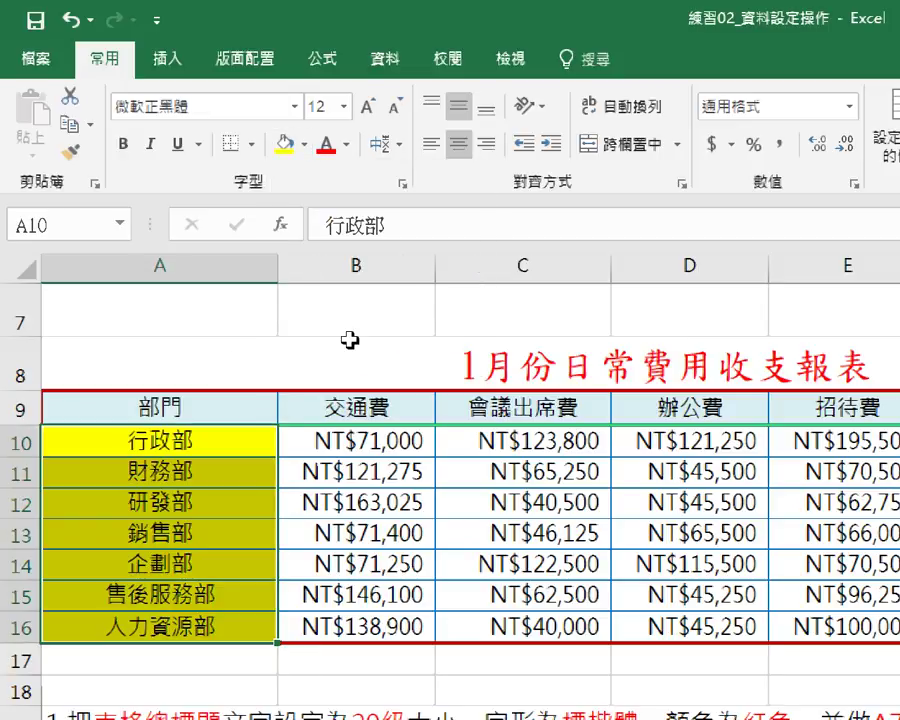
pyautogui.click(224, 439)
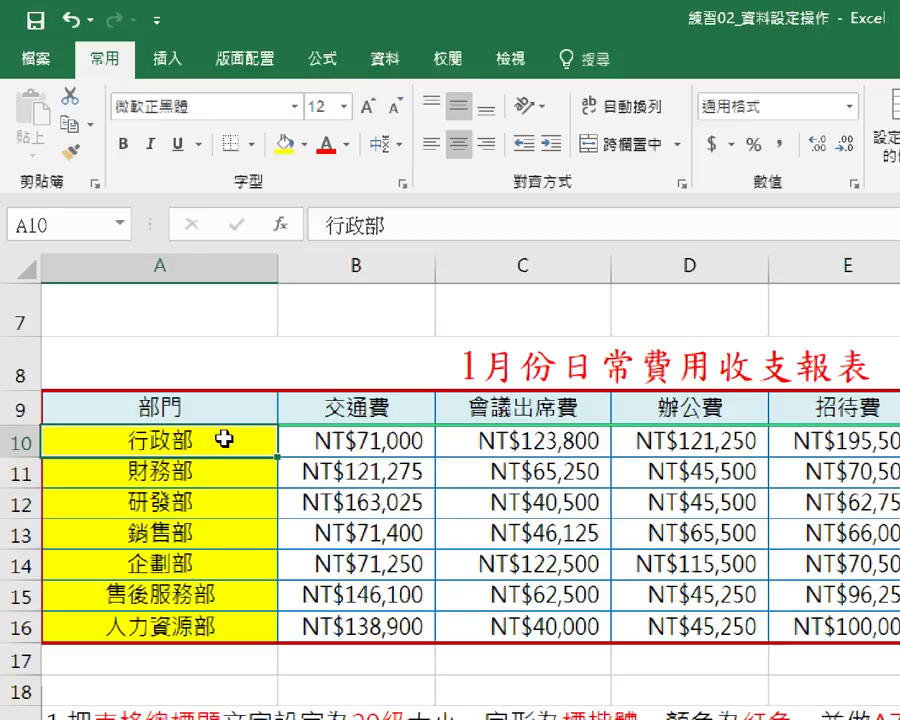
# Step: Set up a Less Than (小於) conditional formatting rule with threshold 50000 on the expense values B10:F16, leaving out the 合計 column
pyautogui.scroll(-4, 304, 408)
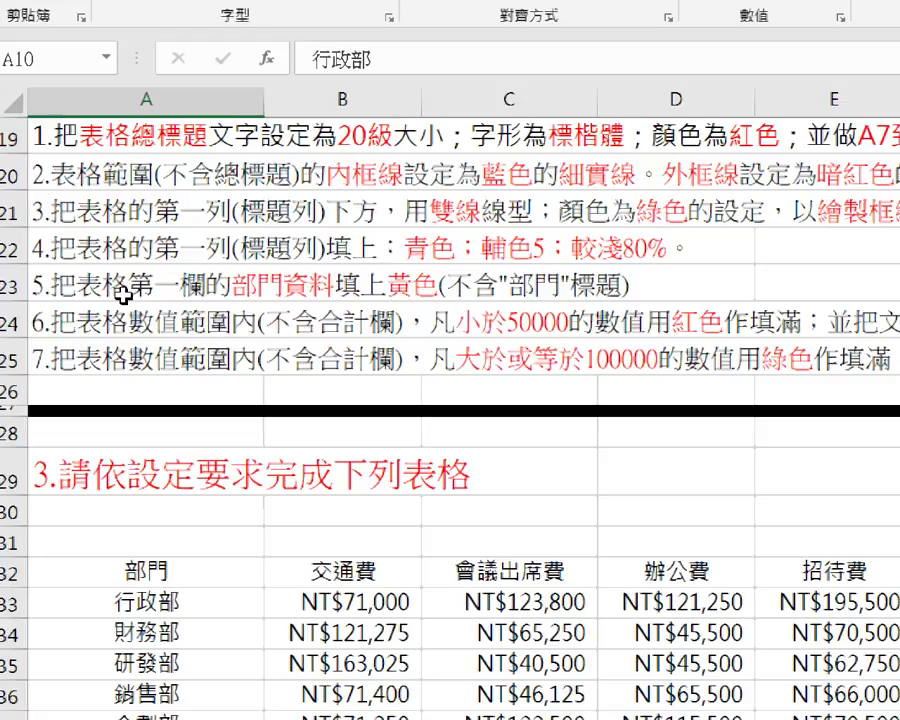
pyautogui.scroll(3, 81, 320)
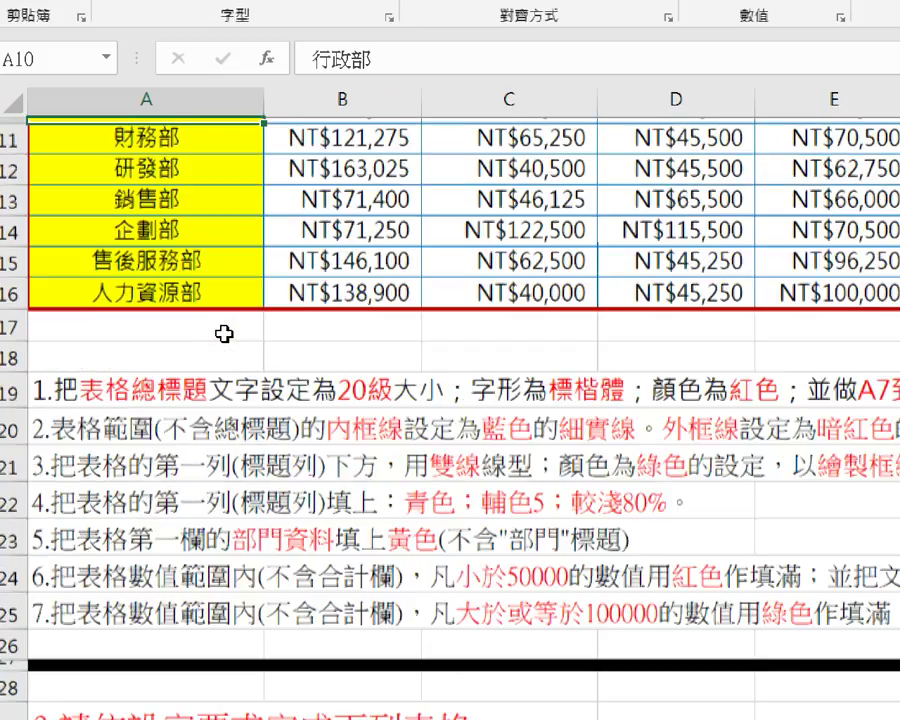
pyautogui.scroll(1, 293, 364)
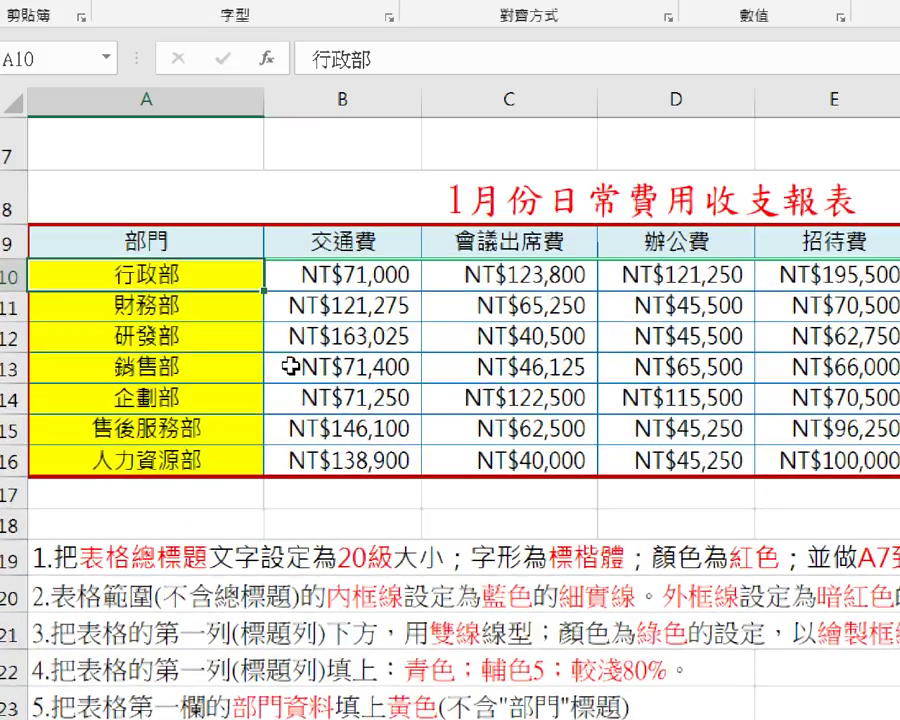
pyautogui.click(368, 279)
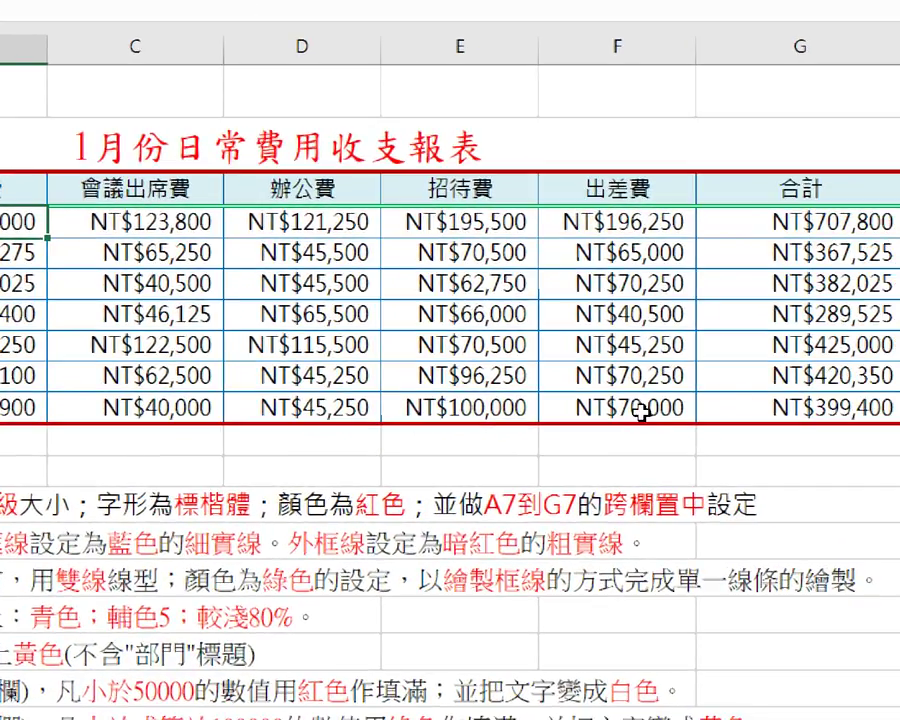
pyautogui.keyDown('shift'); pyautogui.click(640, 410); pyautogui.keyUp('shift')
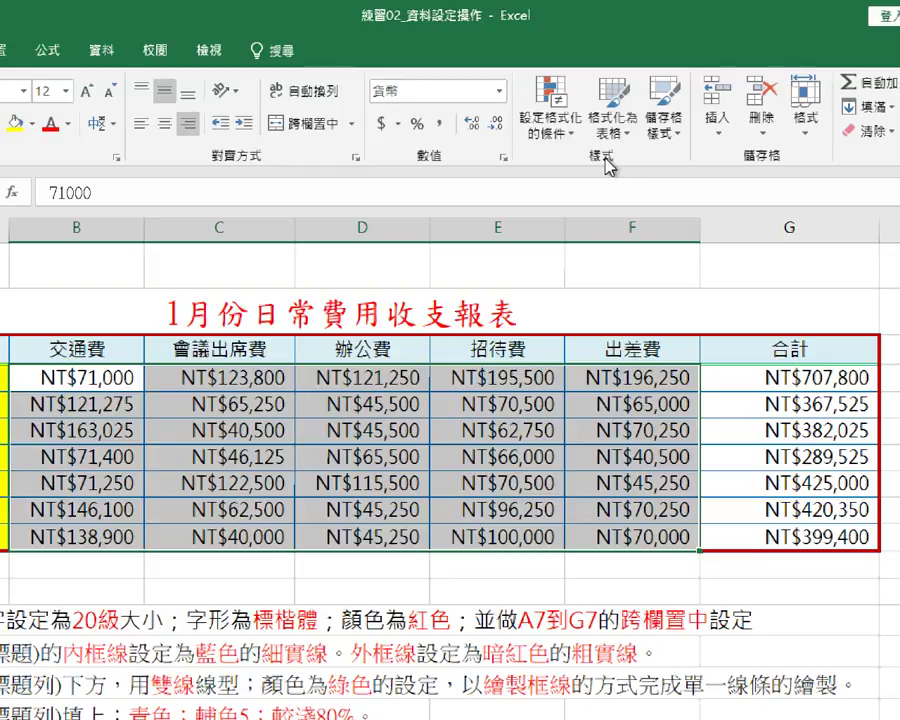
pyautogui.click(562, 135)
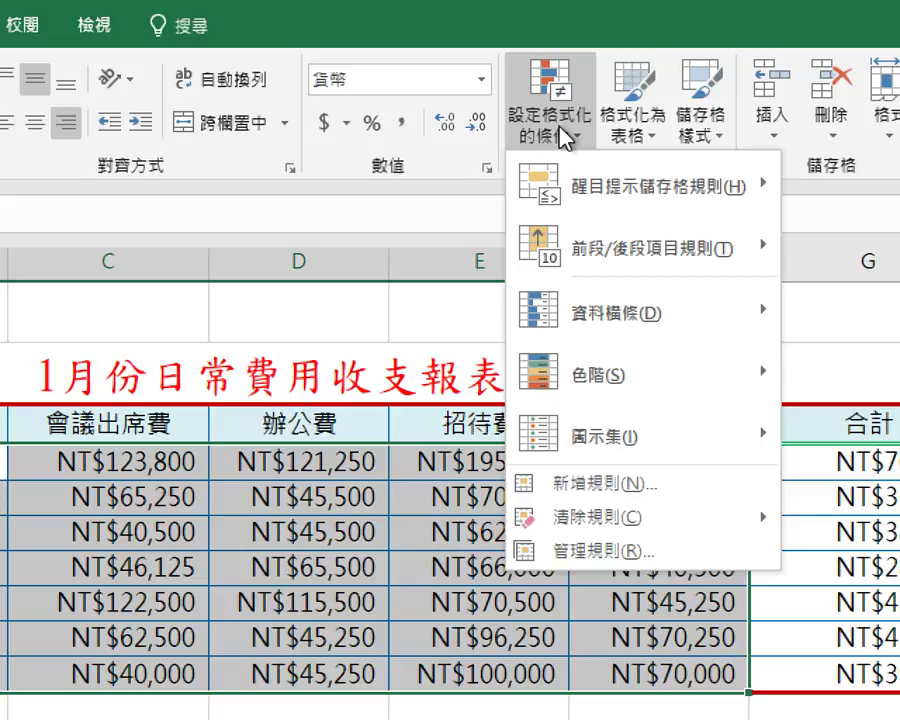
pyautogui.moveTo(580, 200)
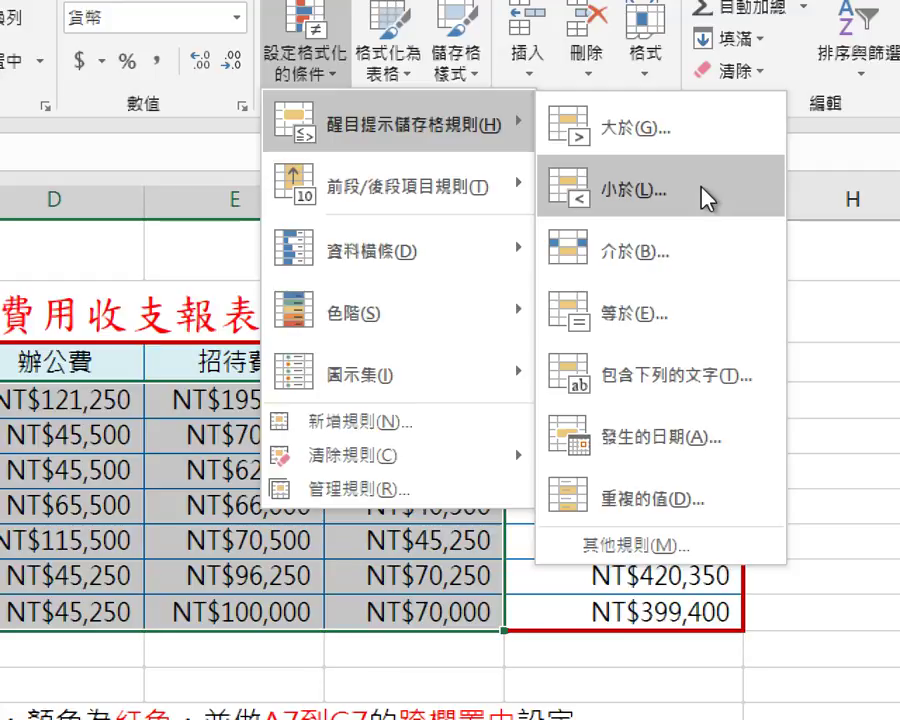
pyautogui.click(704, 196)
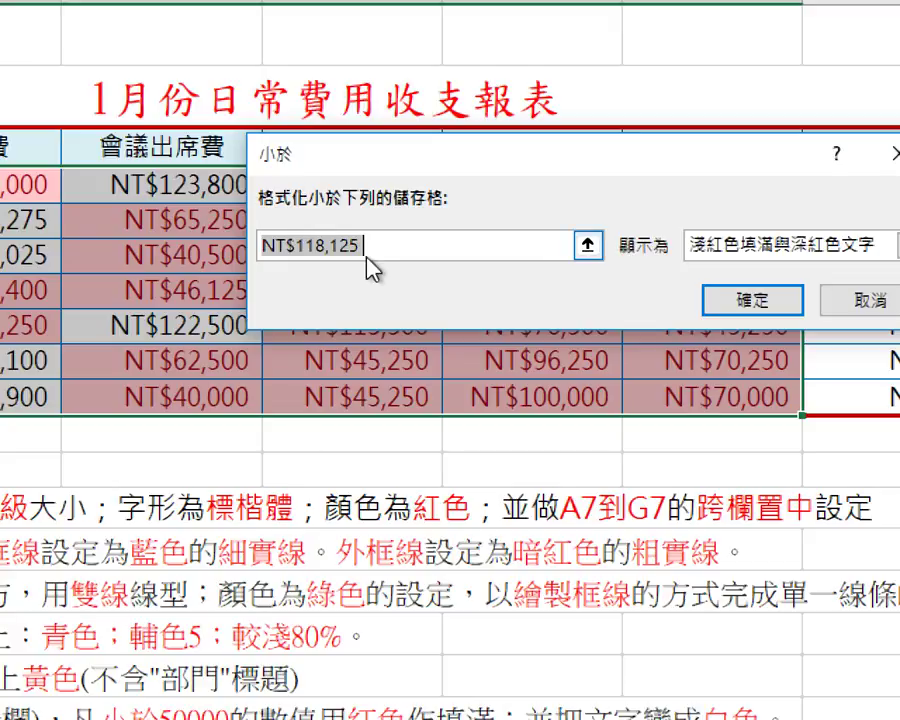
pyautogui.moveTo(366, 165); pyautogui.dragTo(240, 230)
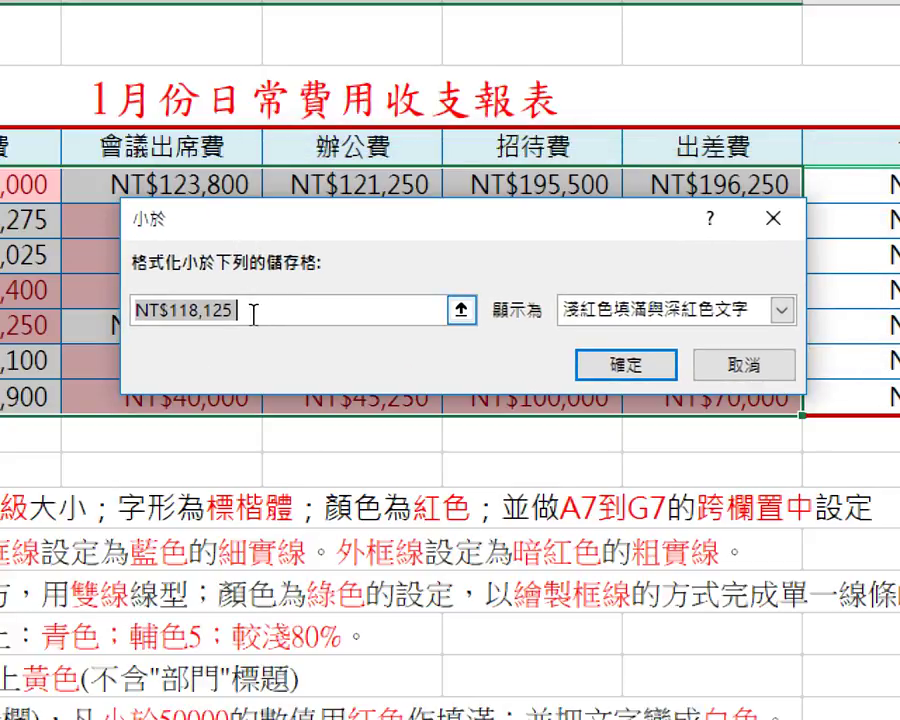
pyautogui.moveTo(236, 312); pyautogui.dragTo(130, 313)
pyautogui.write('5')
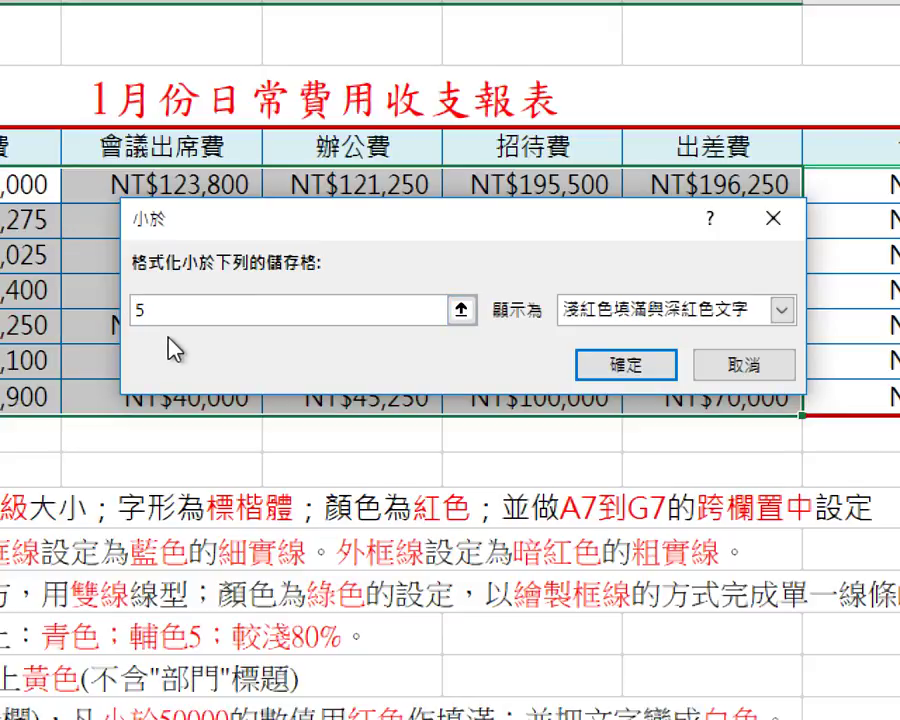
pyautogui.write('0000')
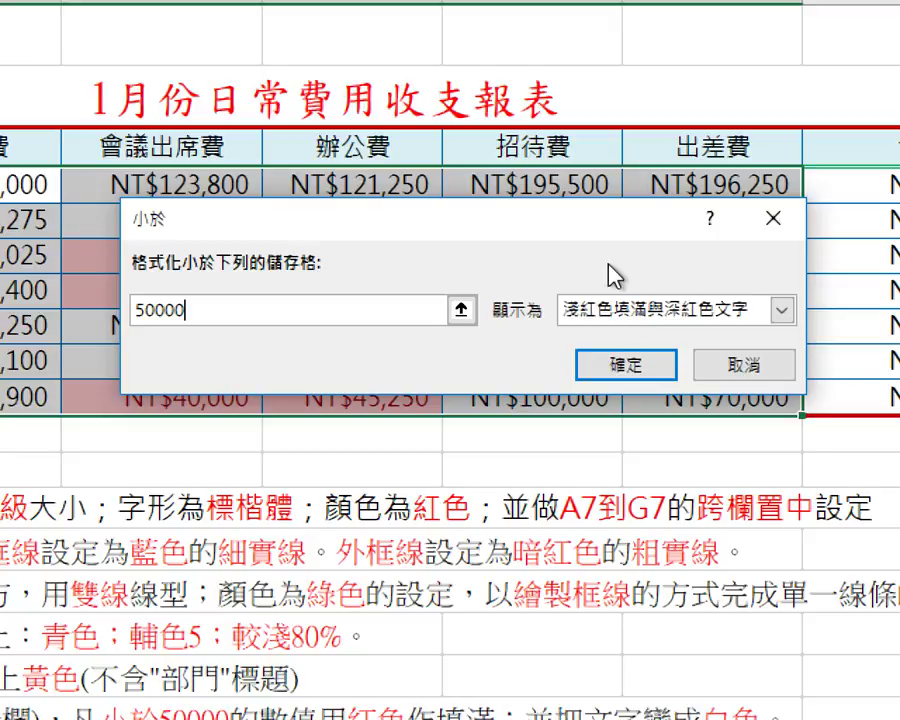
pyautogui.moveTo(599, 232); pyautogui.dragTo(511, 126)
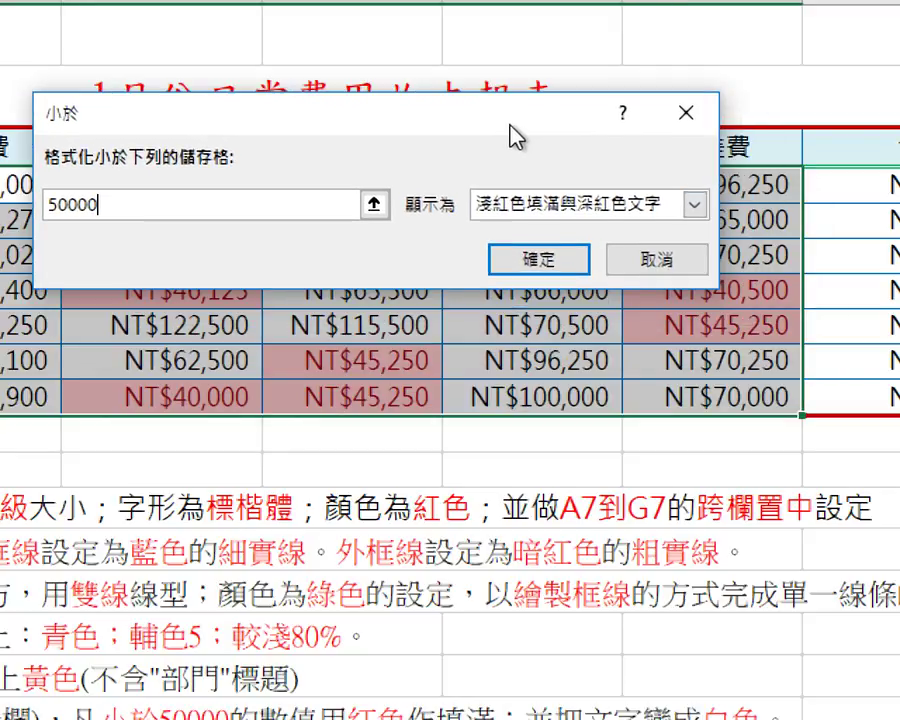
# Step: Give the Less Than rule a custom format with white text and a standard red fill, and apply it
pyautogui.click(554, 216)
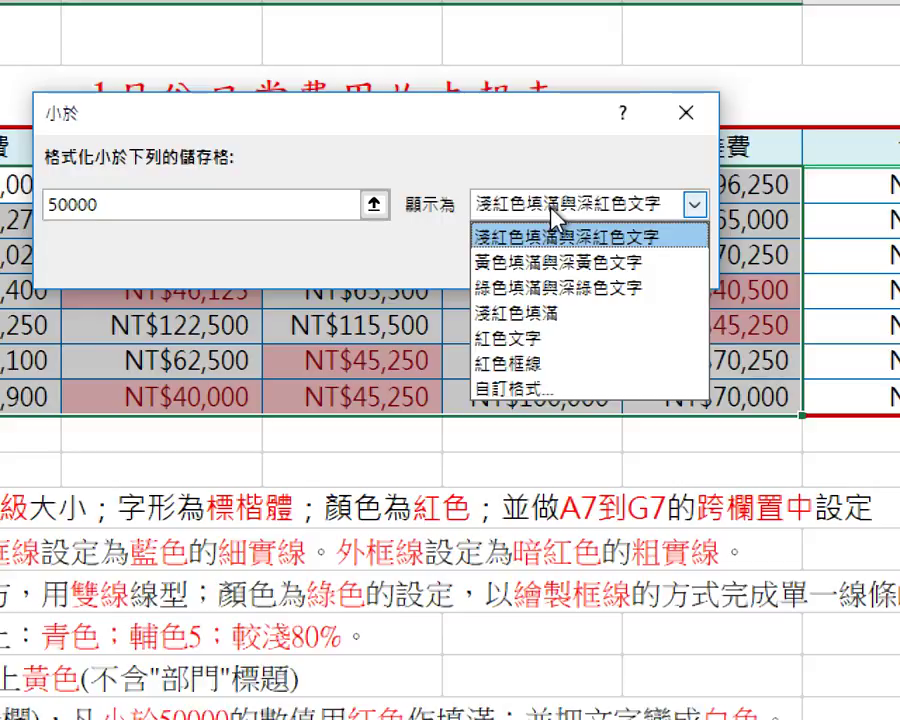
pyautogui.click(540, 390)
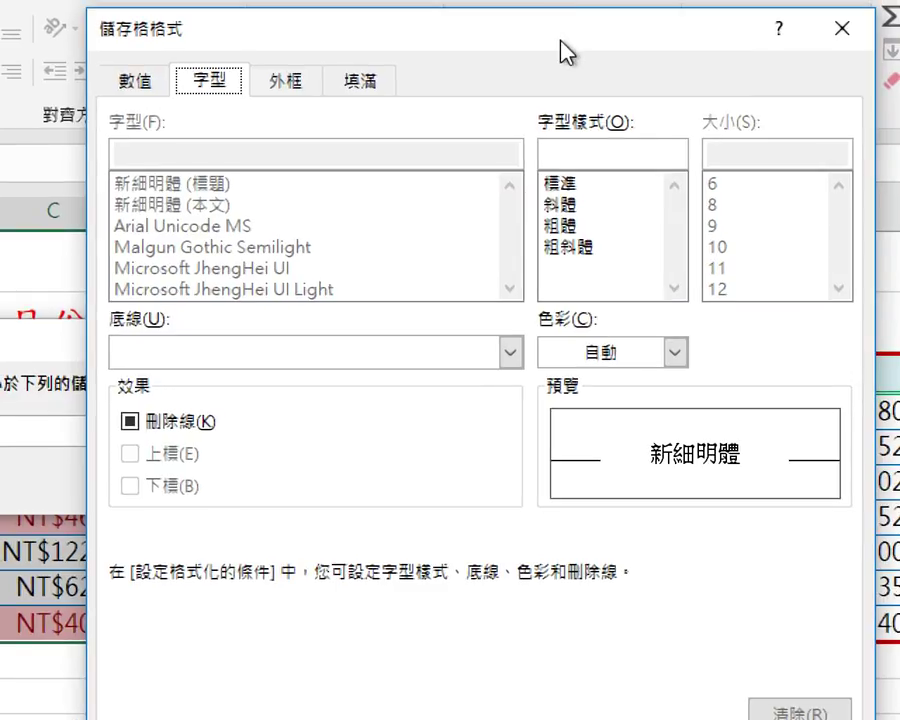
pyautogui.moveTo(561, 40); pyautogui.dragTo(512, 42)
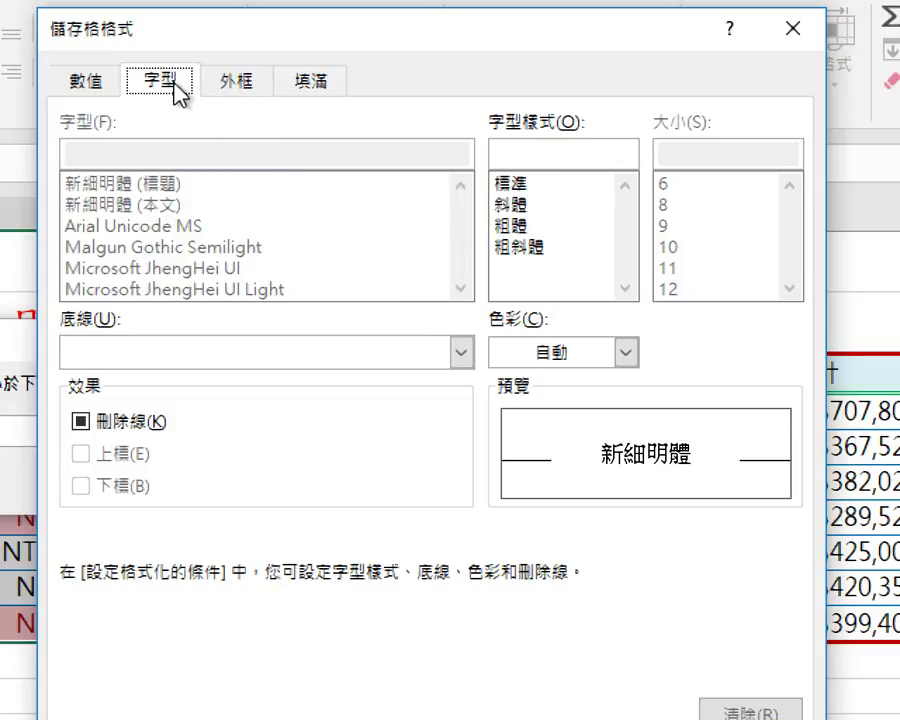
pyautogui.click(531, 359)
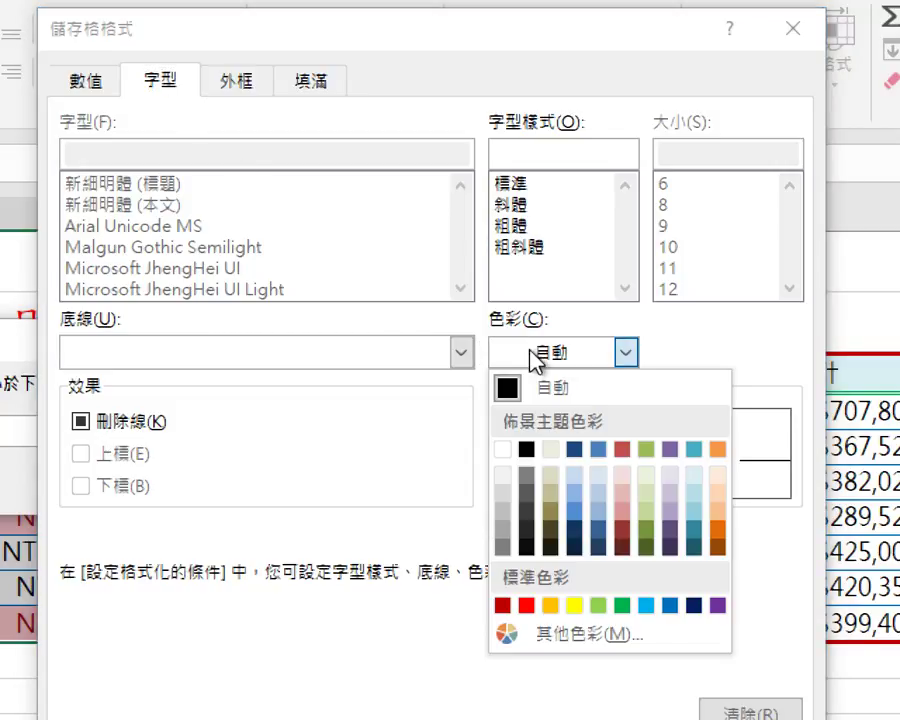
pyautogui.click(501, 450)
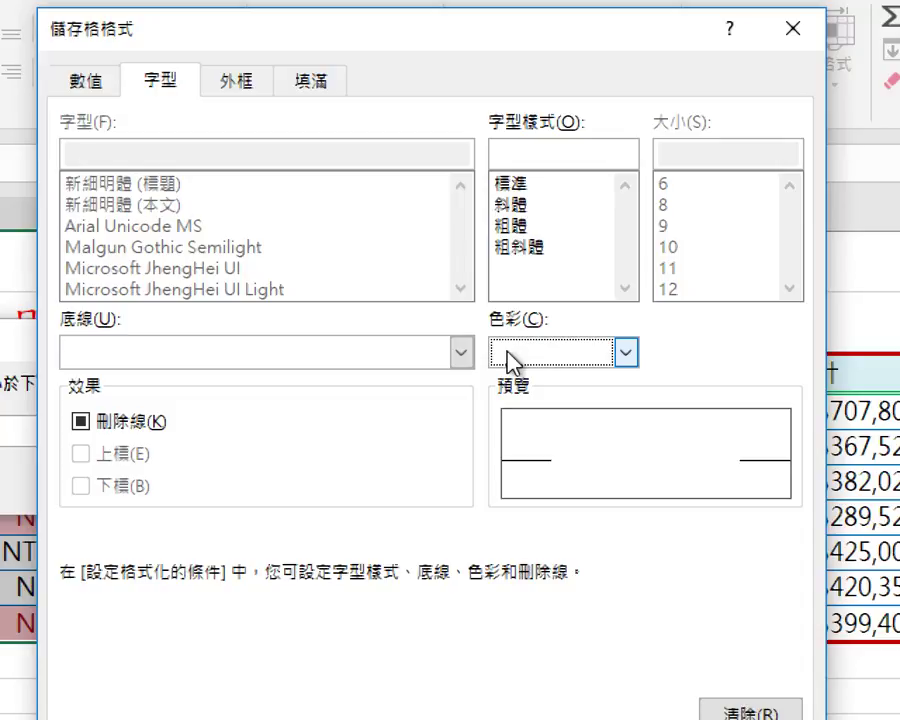
pyautogui.click(340, 97)
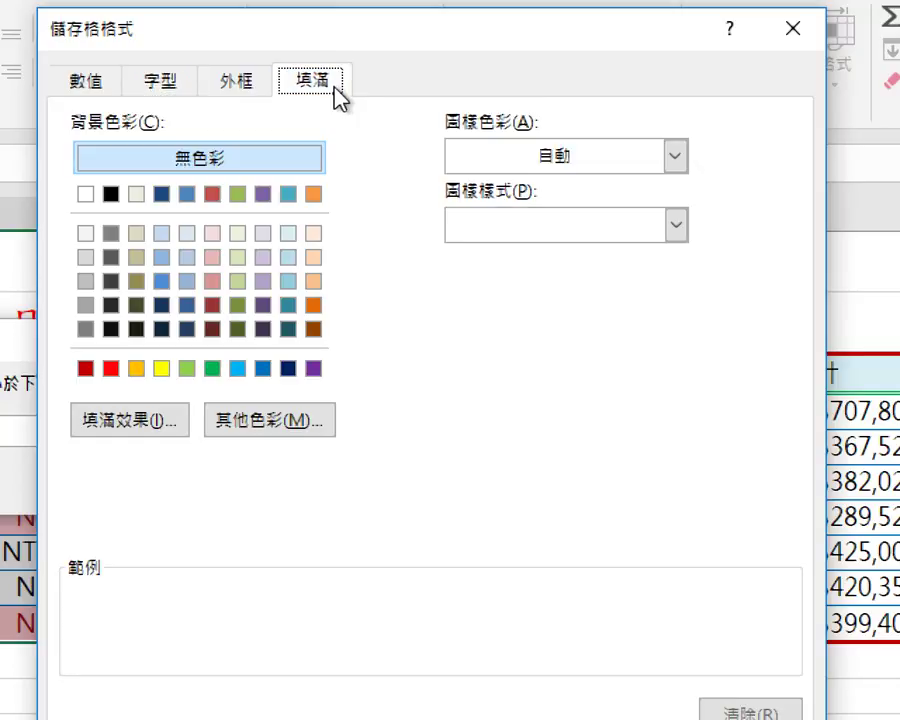
pyautogui.click(112, 369)
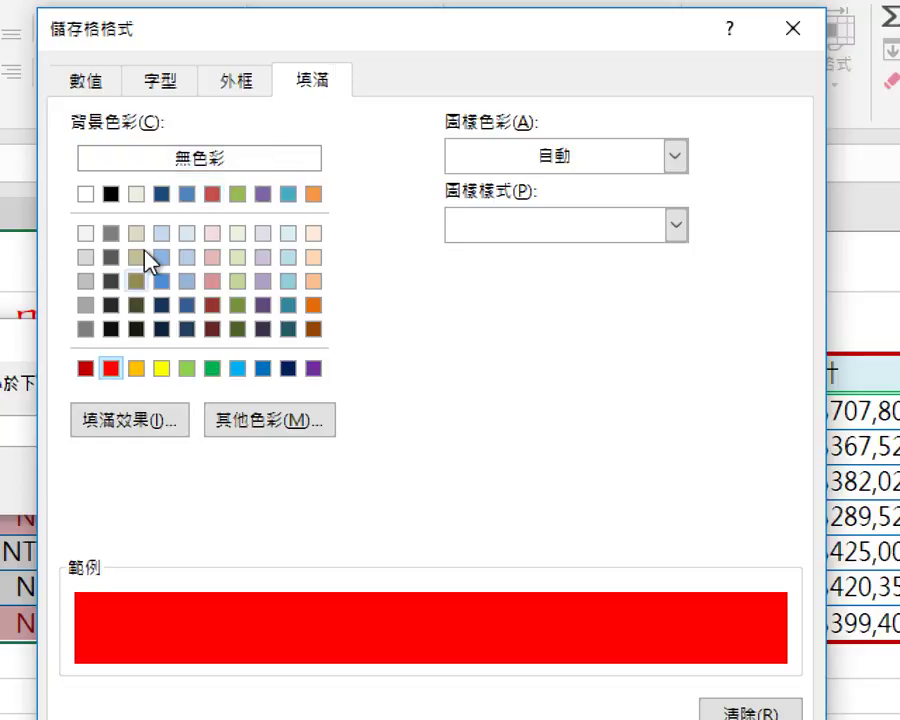
pyautogui.click(180, 80)
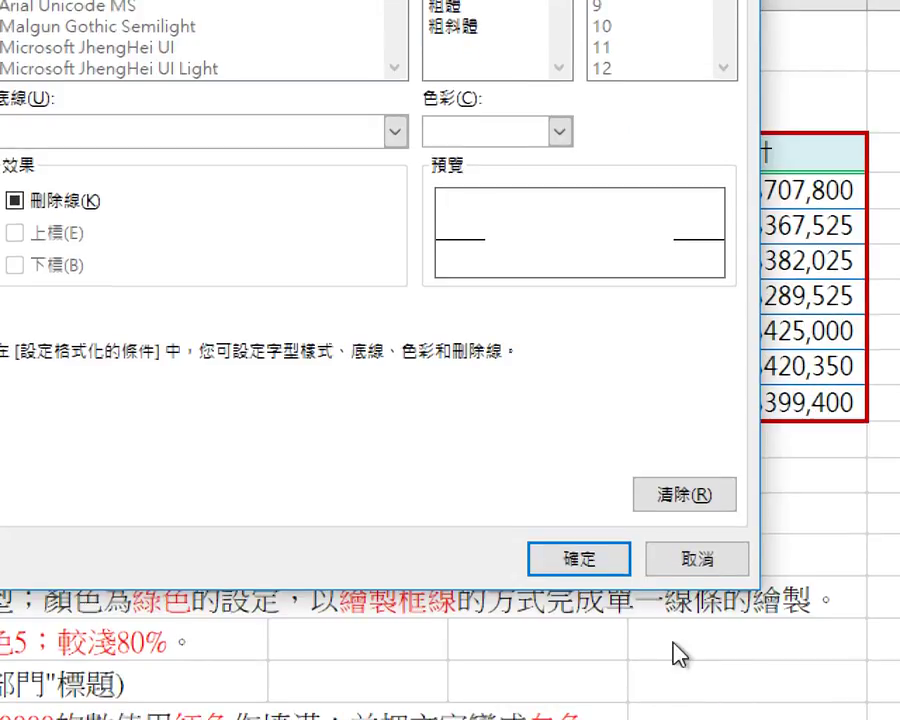
pyautogui.click(586, 560)
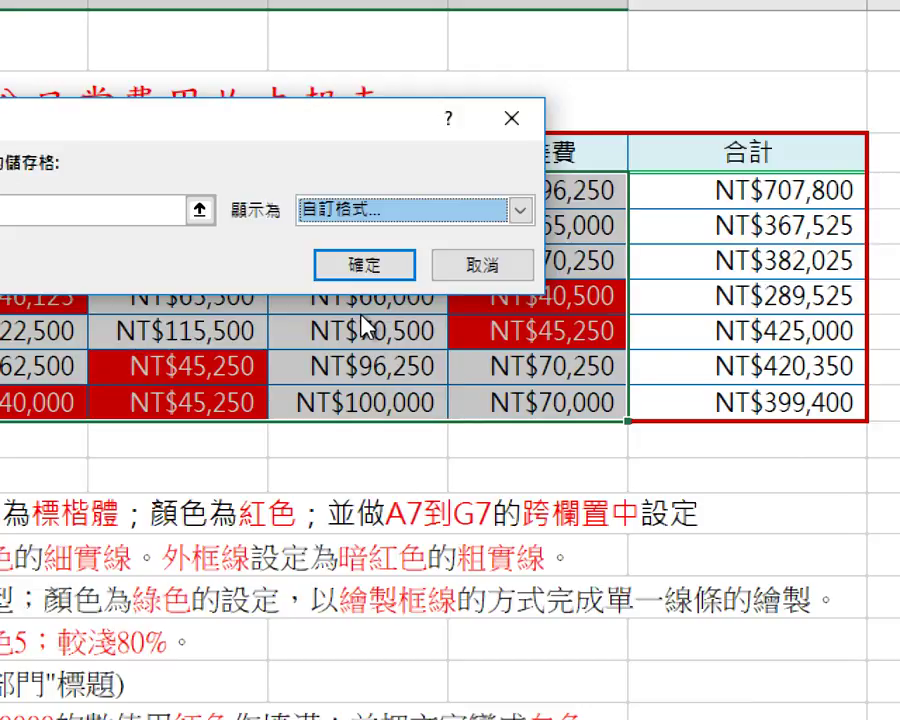
pyautogui.click(362, 265)
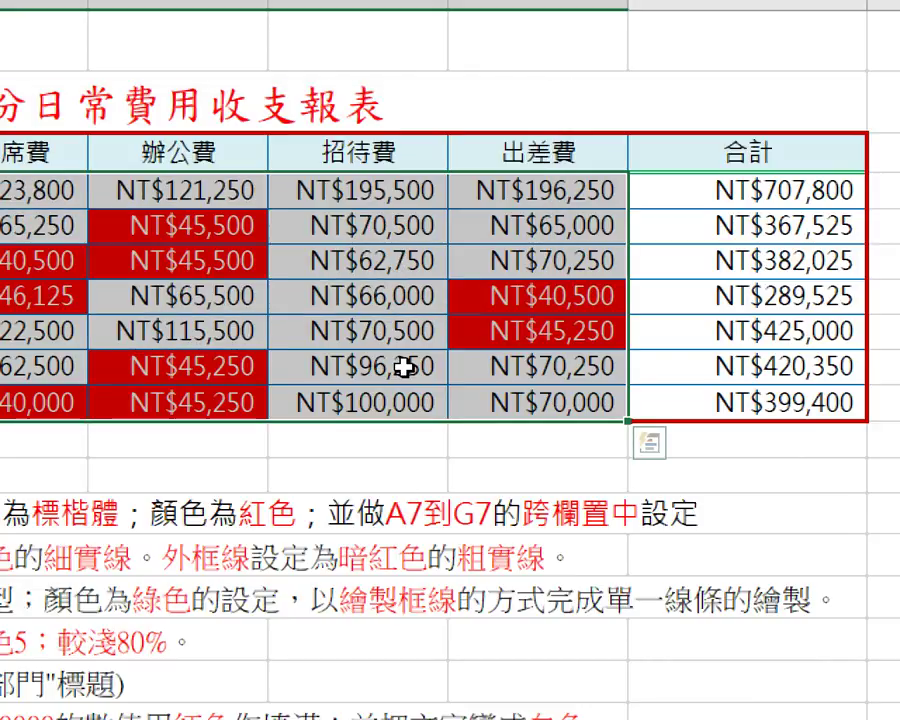
pyautogui.click(438, 446)
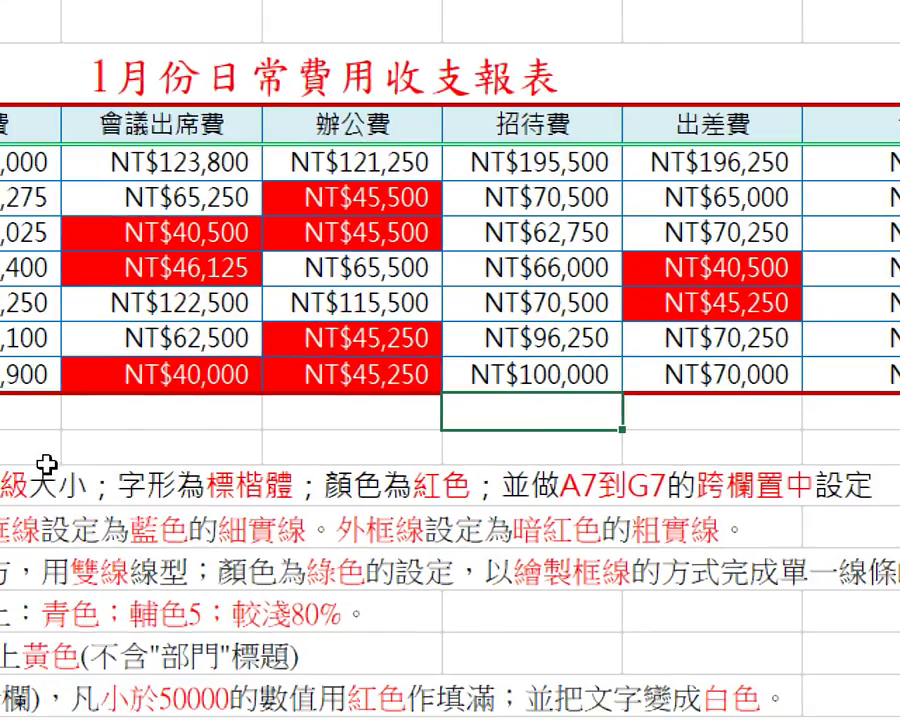